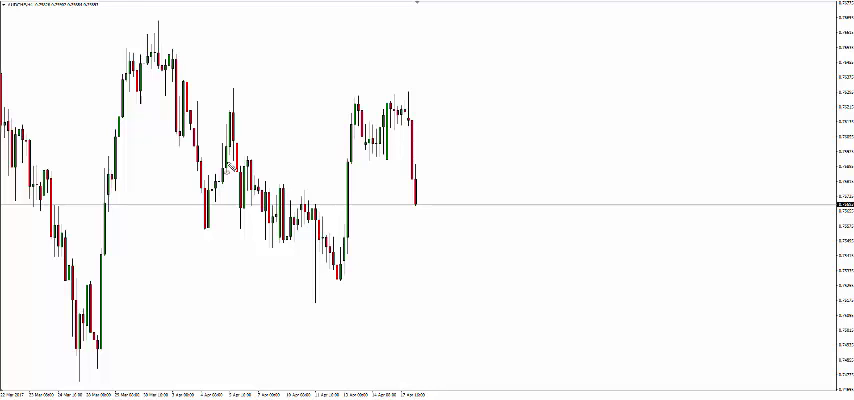
Mark the rally top, then draw red arrows up the rally from the swing low and along the pullback
{"action": "left_click_drag", "start_coordinate": [393, 162], "coordinate": [398, 160]}
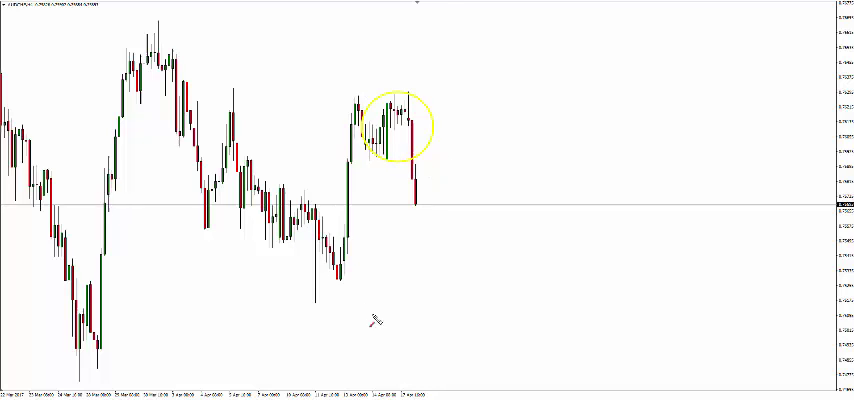
{"action": "left_click", "coordinate": [341, 268]}
{"action": "left_click_drag", "start_coordinate": [342, 137], "coordinate": [345, 100]}
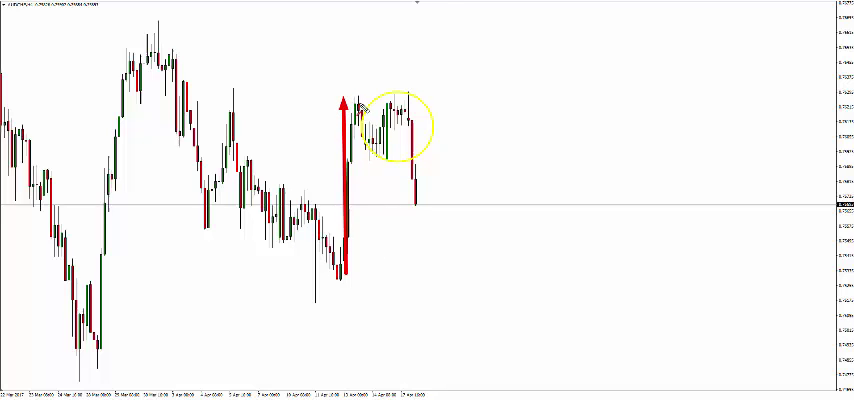
{"action": "mouse_move", "coordinate": [357, 100]}
{"action": "left_mouse_down"}
{"action": "mouse_move", "coordinate": [380, 161]}
{"action": "mouse_move", "coordinate": [420, 48]}
{"action": "mouse_move", "coordinate": [408, 73]}
{"action": "left_mouse_up"}
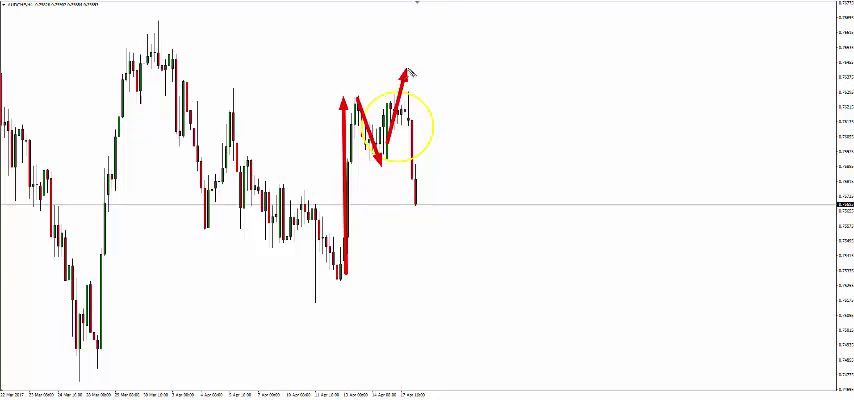
{"action": "mouse_move", "coordinate": [409, 73]}
{"action": "left_mouse_down"}
{"action": "mouse_move", "coordinate": [397, 104]}
{"action": "mouse_move", "coordinate": [403, 240]}
{"action": "left_mouse_up"}
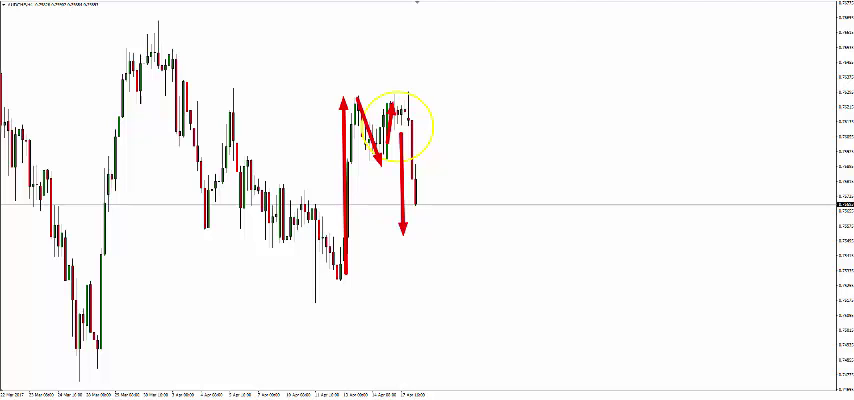
Add a small red upward arrow to the right of the last candle
{"action": "mouse_move", "coordinate": [425, 222]}
{"action": "left_mouse_down"}
{"action": "mouse_move", "coordinate": [425, 172]}
{"action": "mouse_move", "coordinate": [450, 164]}
{"action": "mouse_move", "coordinate": [491, 276]}
{"action": "left_mouse_up"}
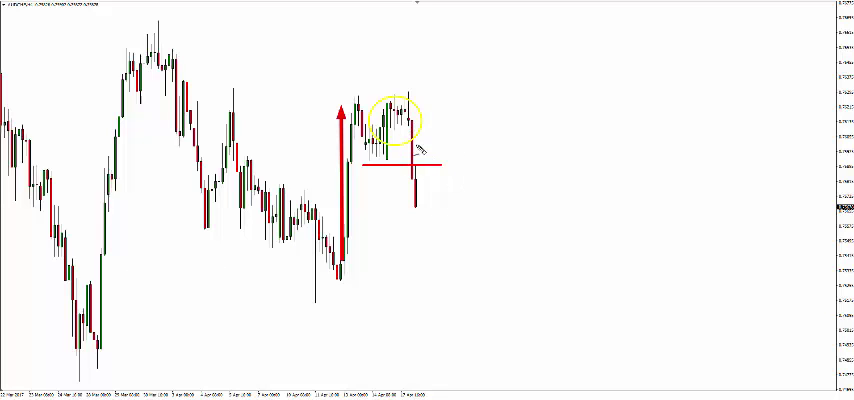
Hand-write a black X and 'SL' below the red line, plus an upward arrow from the circle
{"action": "left_click_drag", "start_coordinate": [410, 120], "coordinate": [422, 152]}
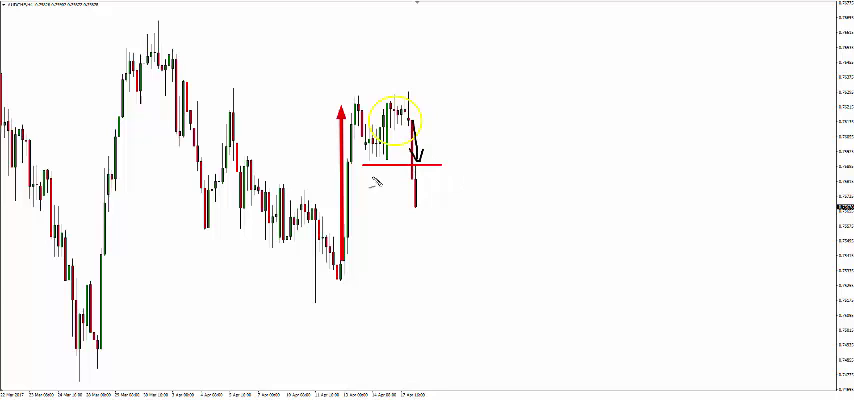
{"action": "mouse_move", "coordinate": [371, 176]}
{"action": "left_mouse_down"}
{"action": "mouse_move", "coordinate": [390, 197]}
{"action": "mouse_move", "coordinate": [370, 197]}
{"action": "mouse_move", "coordinate": [357, 236]}
{"action": "mouse_move", "coordinate": [411, 230]}
{"action": "mouse_move", "coordinate": [418, 218]}
{"action": "left_mouse_up"}
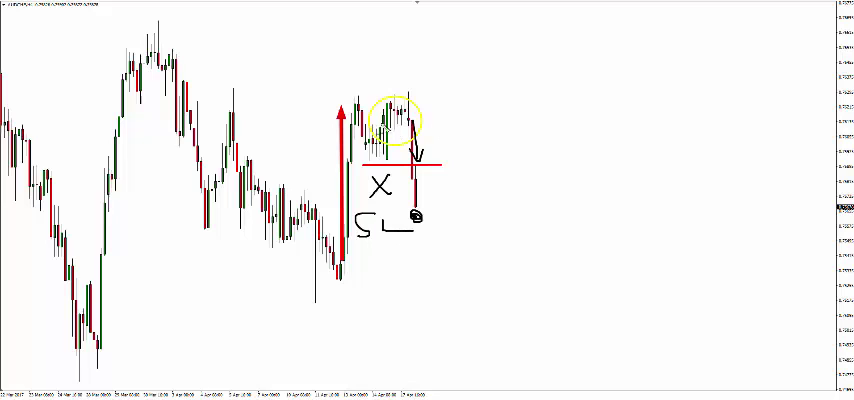
{"action": "left_click_drag", "start_coordinate": [384, 121], "coordinate": [410, 62]}
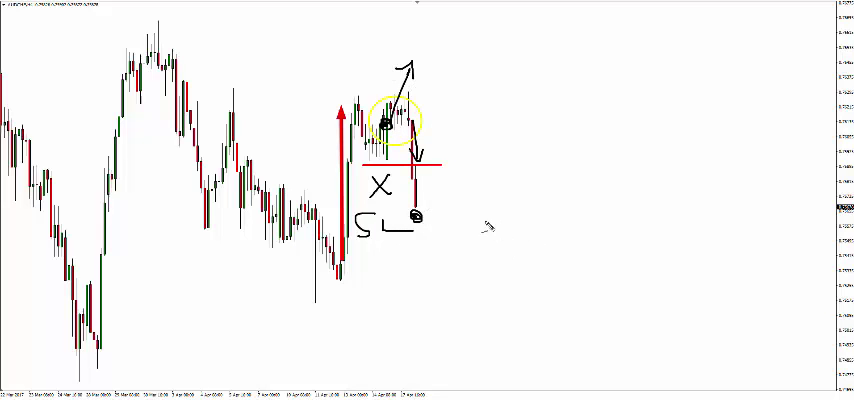
Write the black note '-£' to the right of the drawings
{"action": "left_click_drag", "start_coordinate": [481, 222], "coordinate": [496, 221]}
{"action": "left_click_drag", "start_coordinate": [527, 197], "coordinate": [535, 243]}
{"action": "left_click_drag", "start_coordinate": [507, 224], "coordinate": [527, 221]}
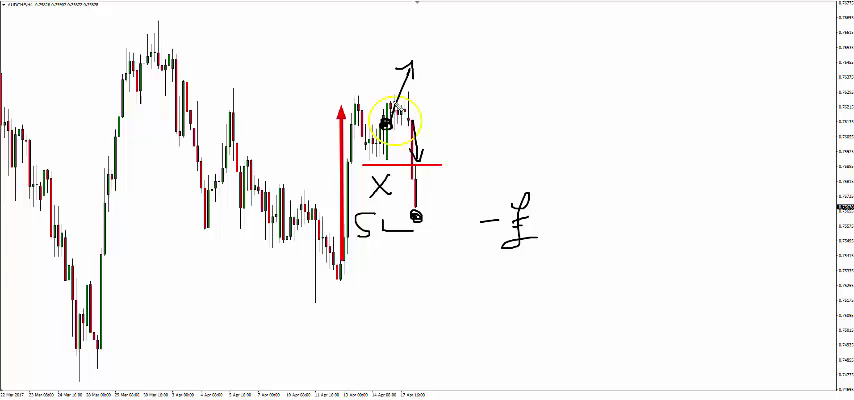
Redraw the black arrowhead on the upward arrow above the circled candles
{"action": "left_click_drag", "start_coordinate": [404, 72], "coordinate": [414, 64]}
Write 'WAIT' at the chart top and draw a black arrow down the falling candle
{"action": "mouse_move", "coordinate": [300, 27]}
{"action": "left_mouse_down"}
{"action": "mouse_move", "coordinate": [300, 42]}
{"action": "mouse_move", "coordinate": [320, 28]}
{"action": "mouse_move", "coordinate": [326, 46]}
{"action": "mouse_move", "coordinate": [365, 25]}
{"action": "mouse_move", "coordinate": [356, 45]}
{"action": "left_mouse_up"}
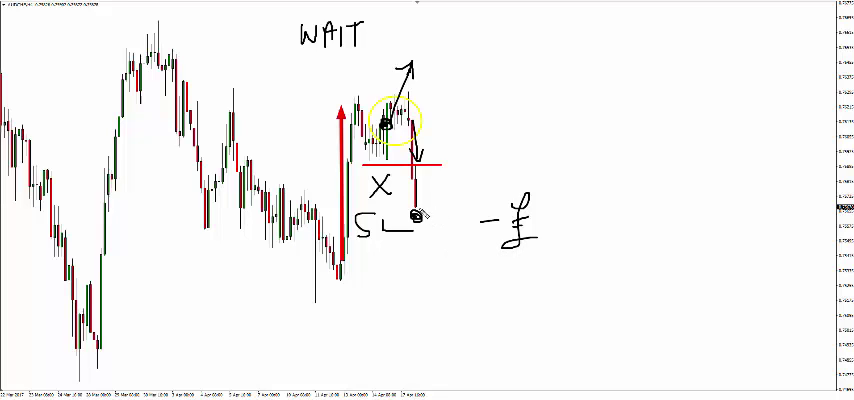
{"action": "left_click_drag", "start_coordinate": [419, 170], "coordinate": [427, 195]}
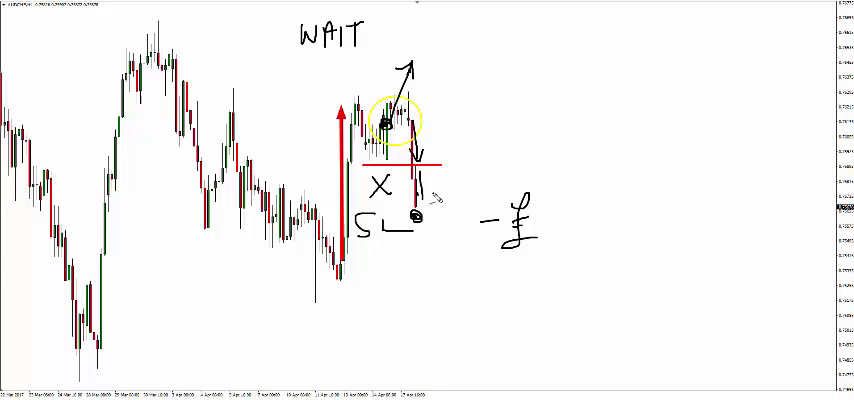